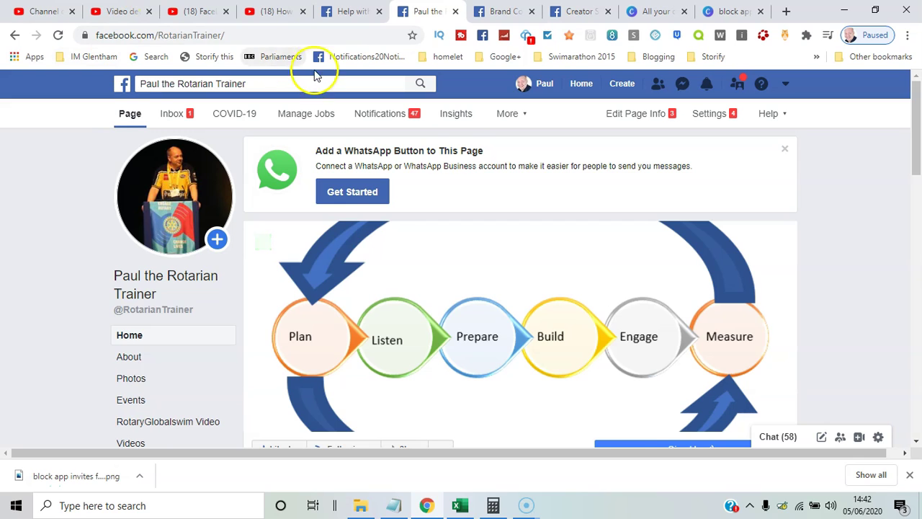
# - Go to the page's Publishing Tools via More and open the Video Library under Videos
pyautogui.click(526, 119)
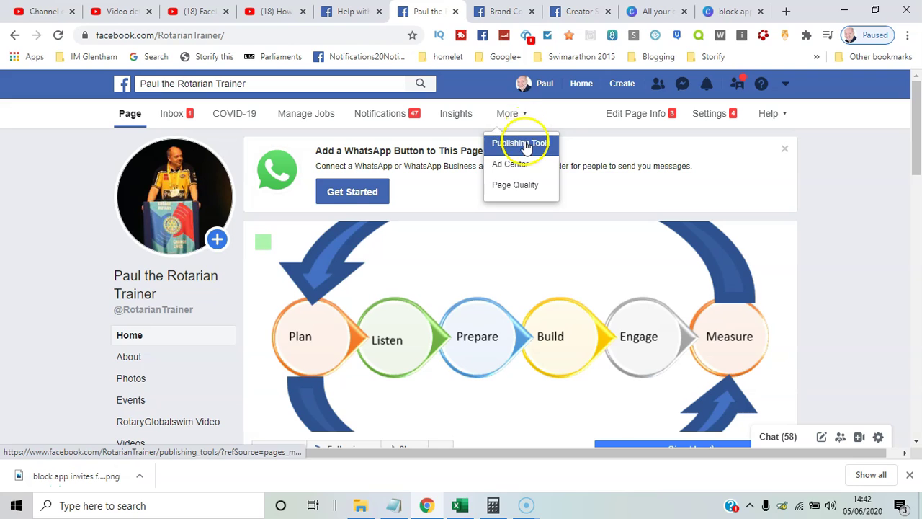
pyautogui.click(524, 141)
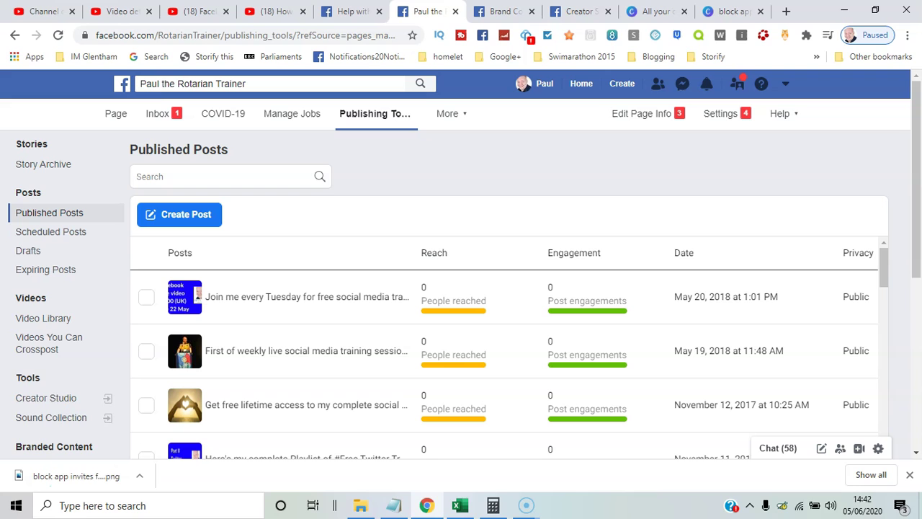
pyautogui.click(45, 319)
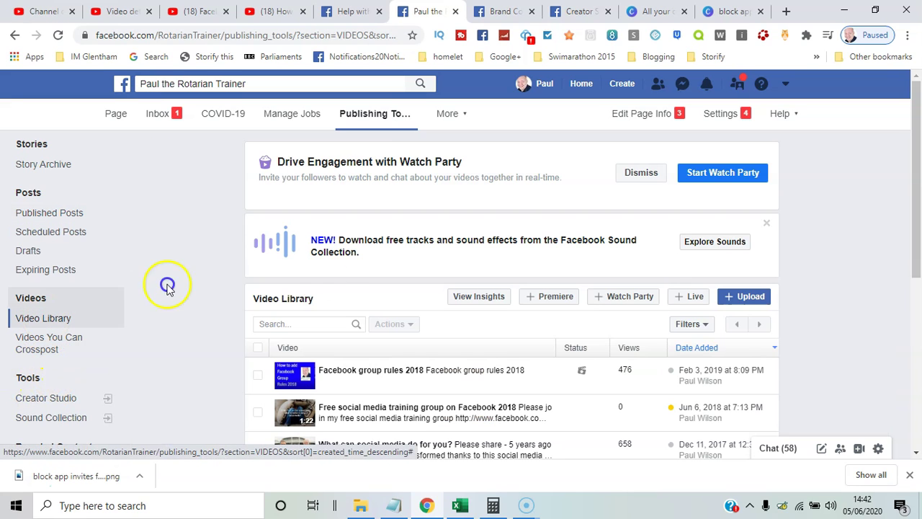
pyautogui.moveTo(918, 203); pyautogui.dragTo(917, 223)
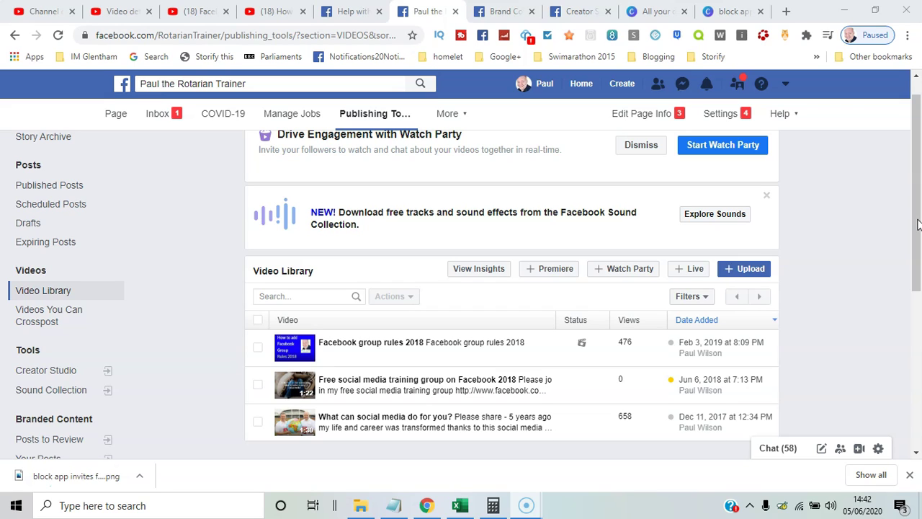
# - Upload the Facebook group announcements 2020 video file and title it 'facebook group announcements 2020'
pyautogui.click(741, 274)
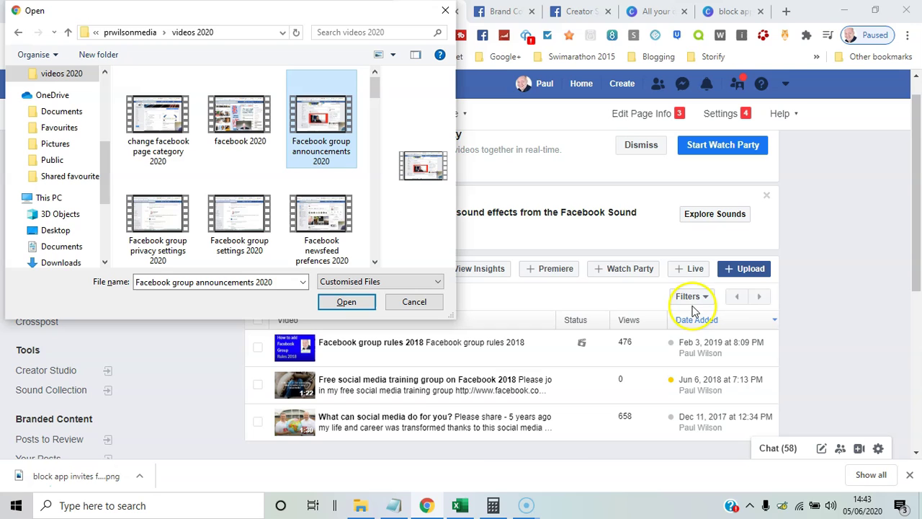
pyautogui.click(352, 304)
pyautogui.click(304, 205)
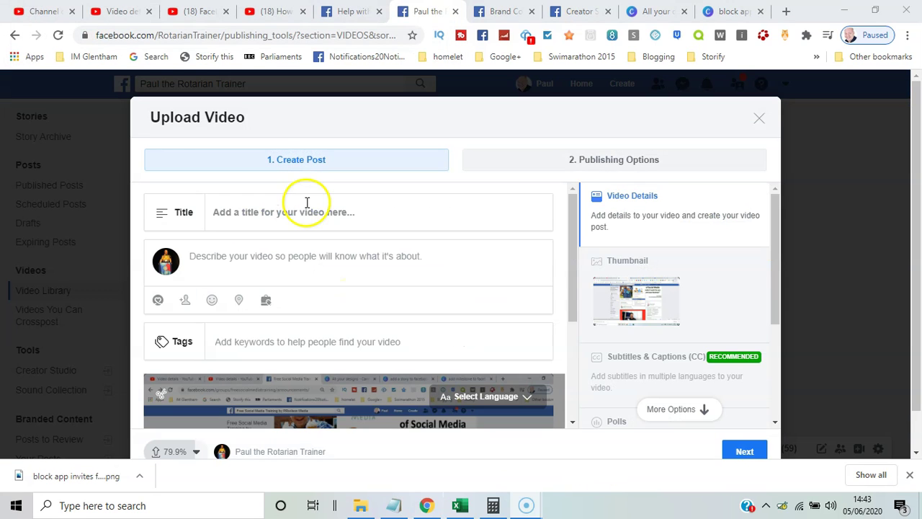
pyautogui.write('facebook gro')
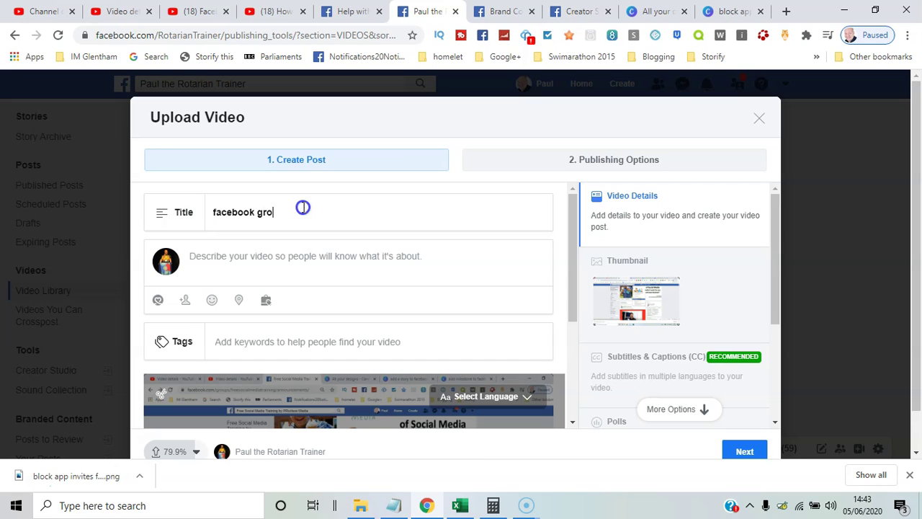
pyautogui.write('up announcement')
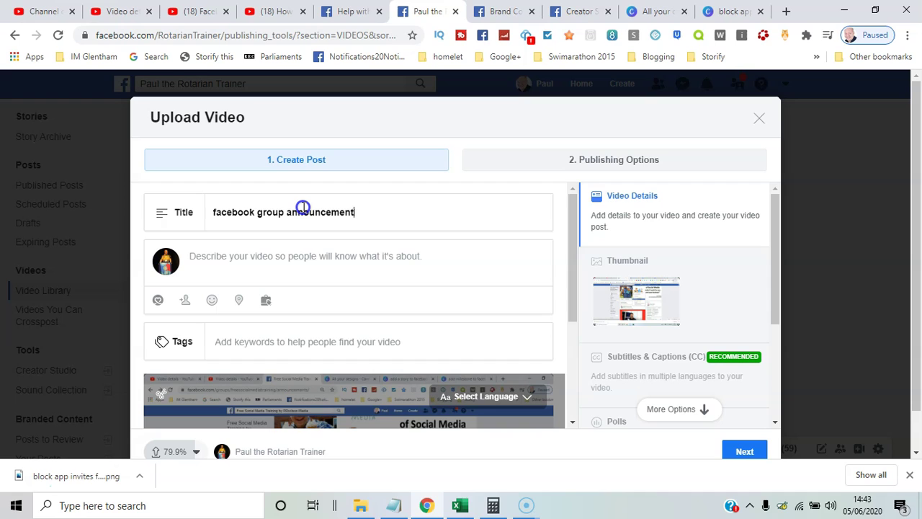
pyautogui.write('s 2020')
pyautogui.click(274, 257)
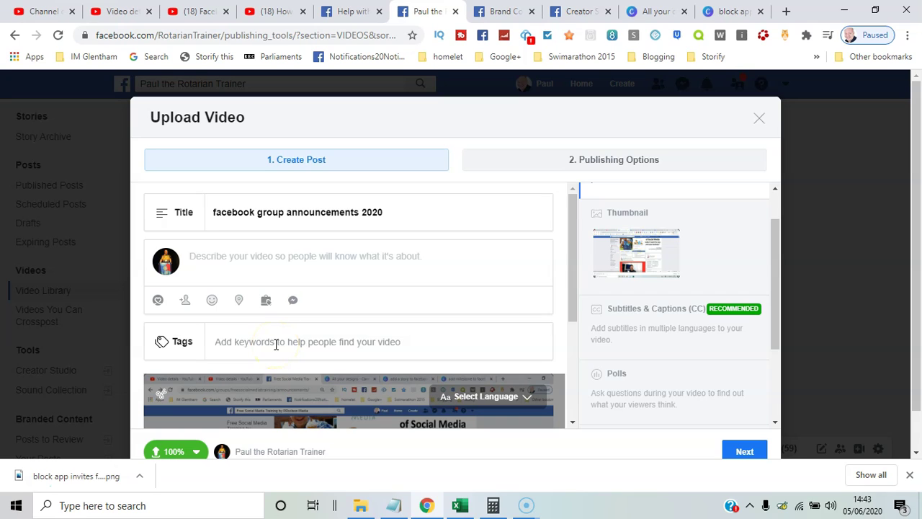
# - Review the auto-generated thumbnails, then use the 'facebook group announcements 2020' image as a custom thumbnail
pyautogui.click(639, 214)
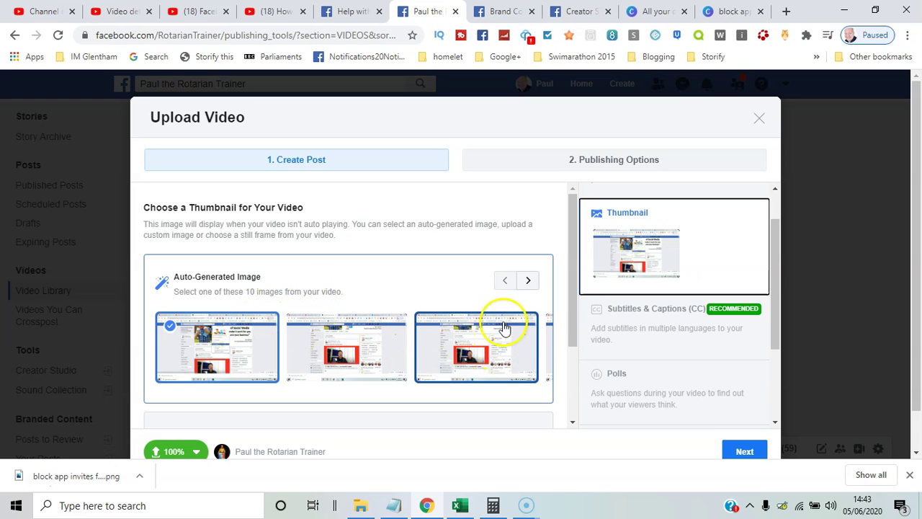
pyautogui.click(530, 281)
pyautogui.click(530, 281)
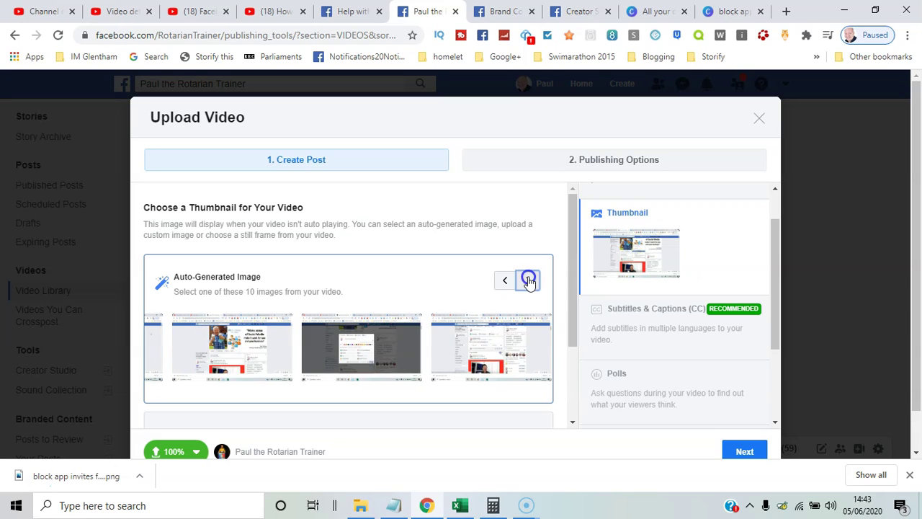
pyautogui.click(502, 281)
pyautogui.click(502, 281)
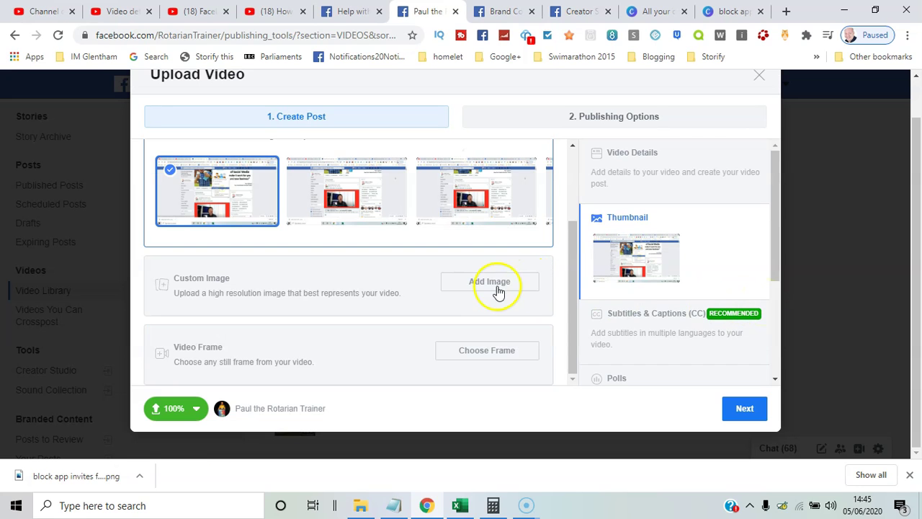
pyautogui.click(483, 282)
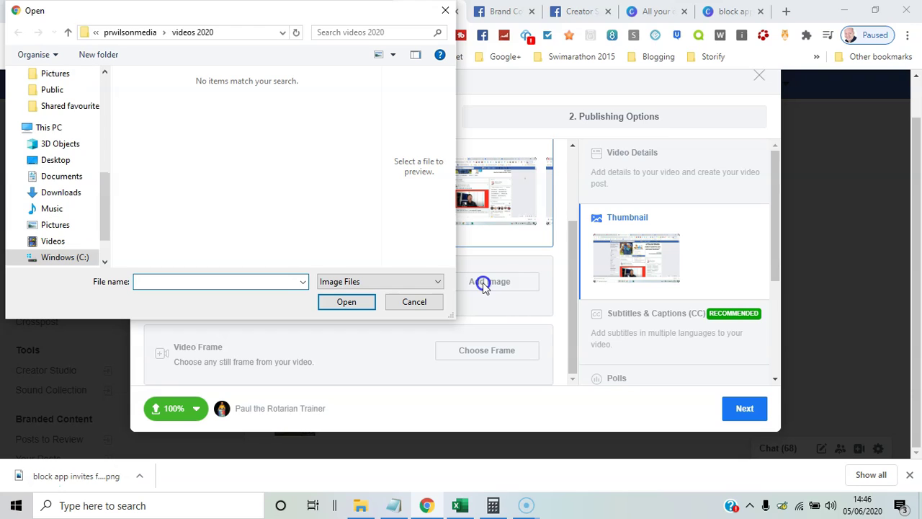
pyautogui.click(345, 308)
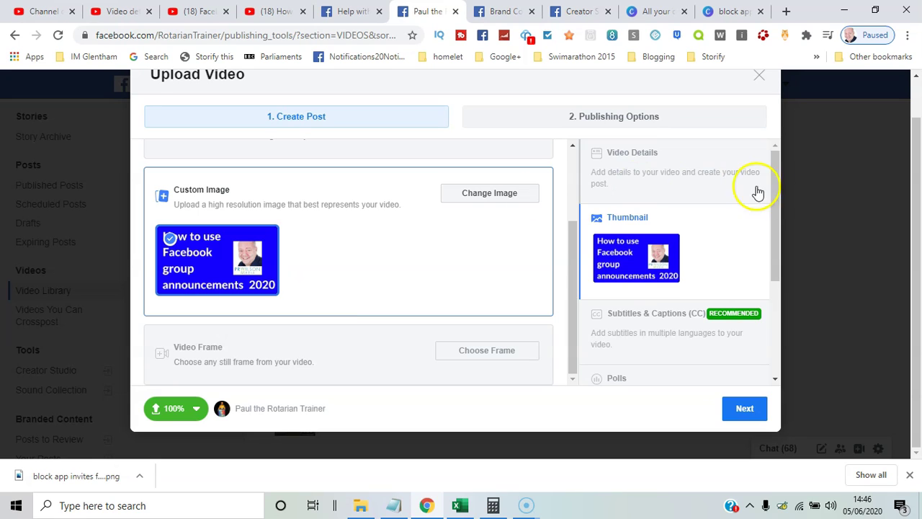
pyautogui.moveTo(775, 207); pyautogui.dragTo(775, 248)
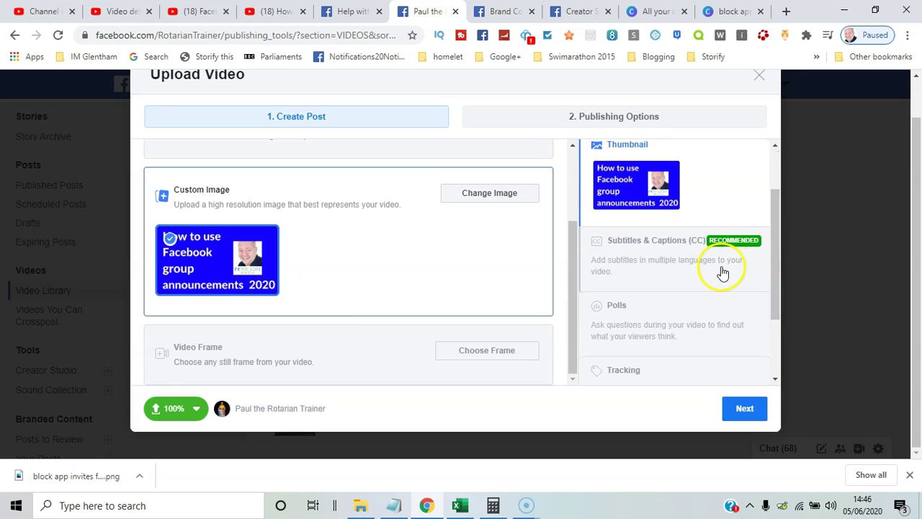
# - In Subtitles & Captions, tick 'Autogenerate captions for future uploads'
pyautogui.click(670, 241)
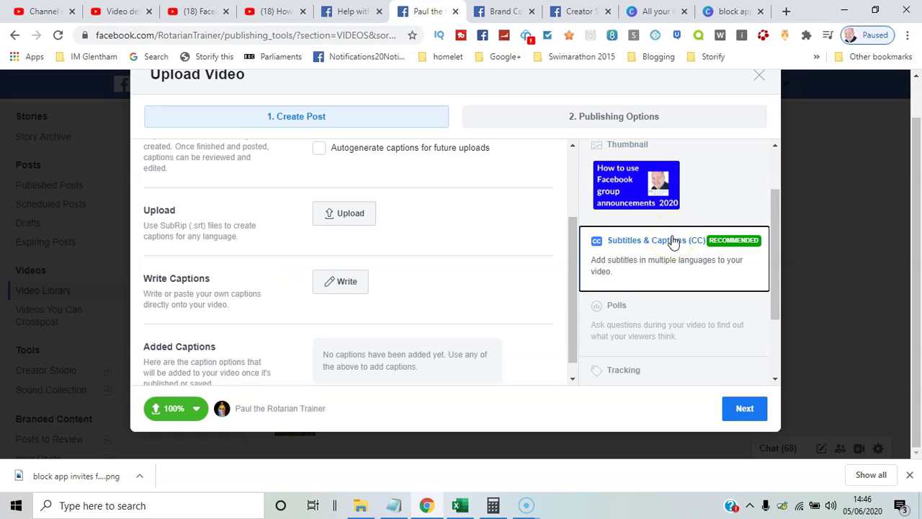
pyautogui.click(319, 150)
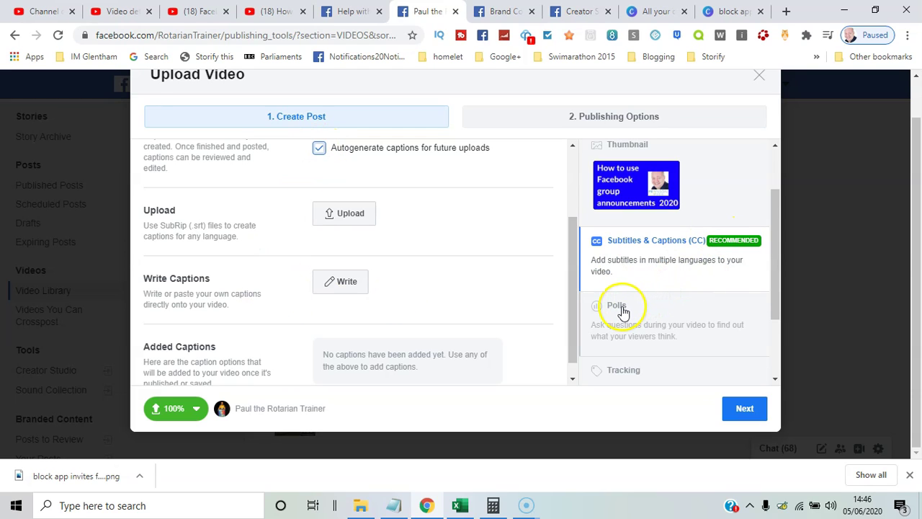
pyautogui.scroll(-1, 777, 279)
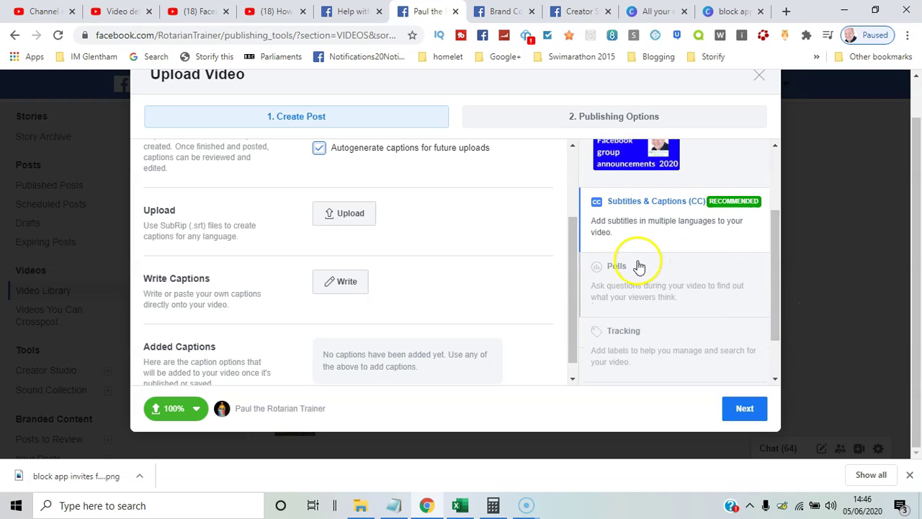
pyautogui.click(774, 351)
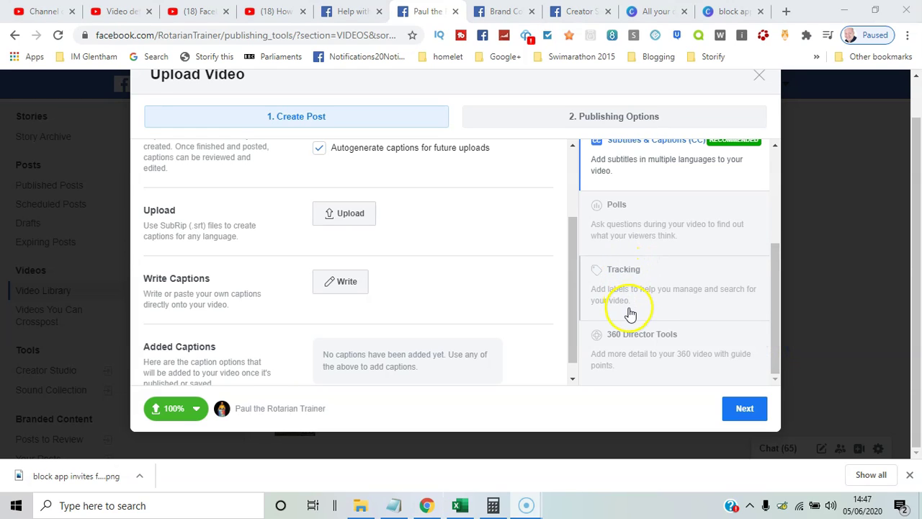
pyautogui.click(624, 358)
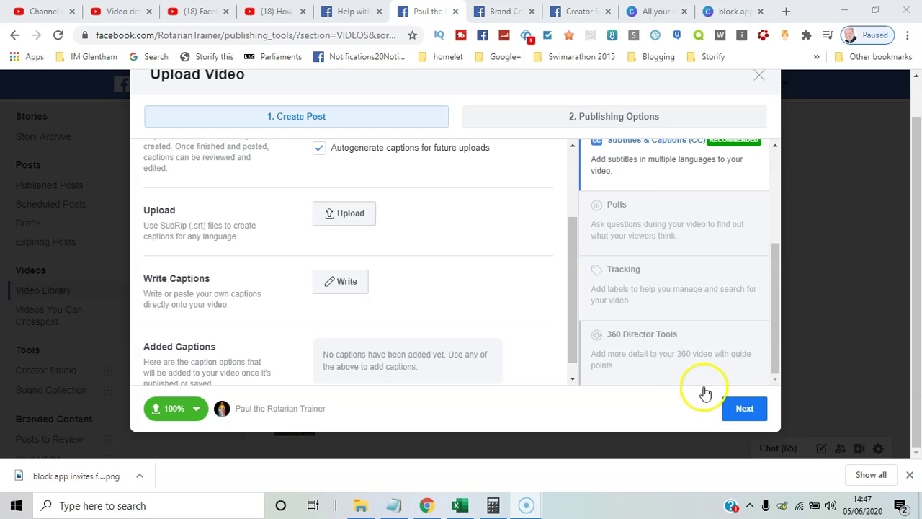
# - Keep Video Post and Publish Now, then publish 'facebook group announcements 2020'
pyautogui.click(737, 409)
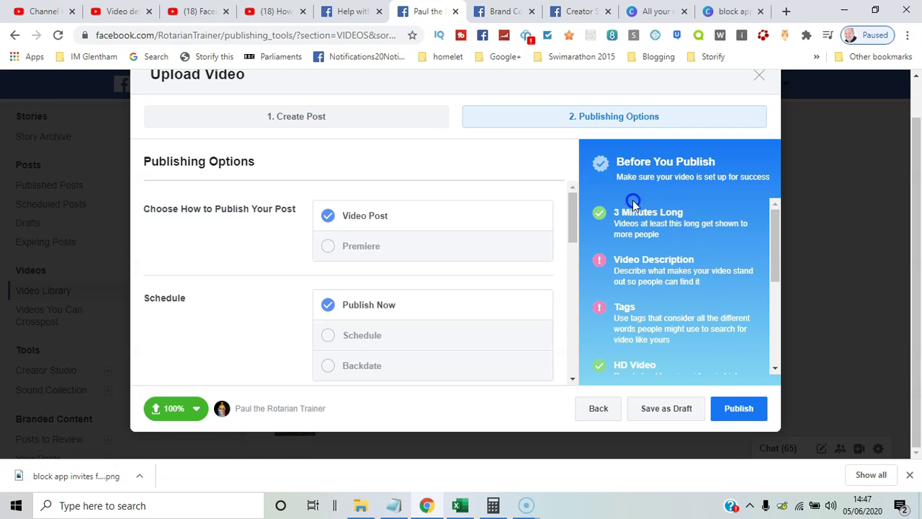
pyautogui.click(411, 218)
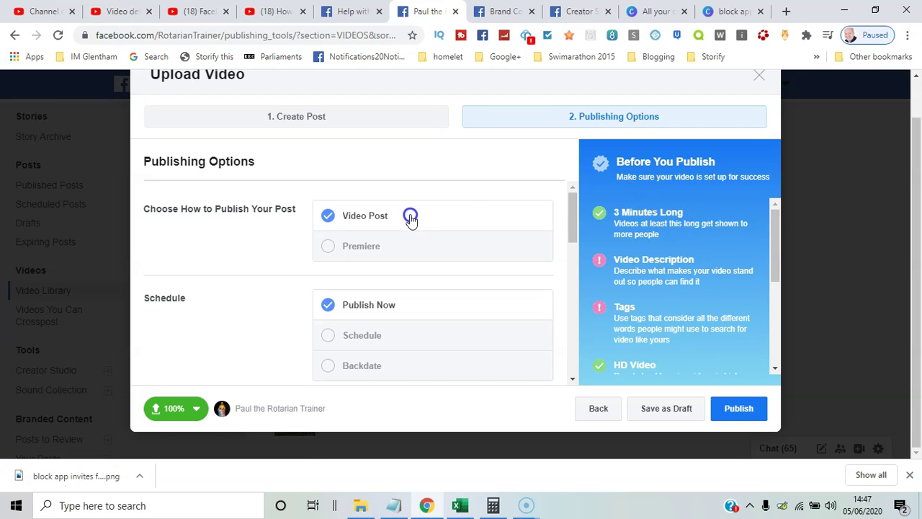
pyautogui.click(362, 257)
pyautogui.click(362, 216)
pyautogui.moveTo(363, 222); pyautogui.dragTo(356, 346)
pyautogui.click(358, 345)
pyautogui.click(328, 305)
pyautogui.click(745, 412)
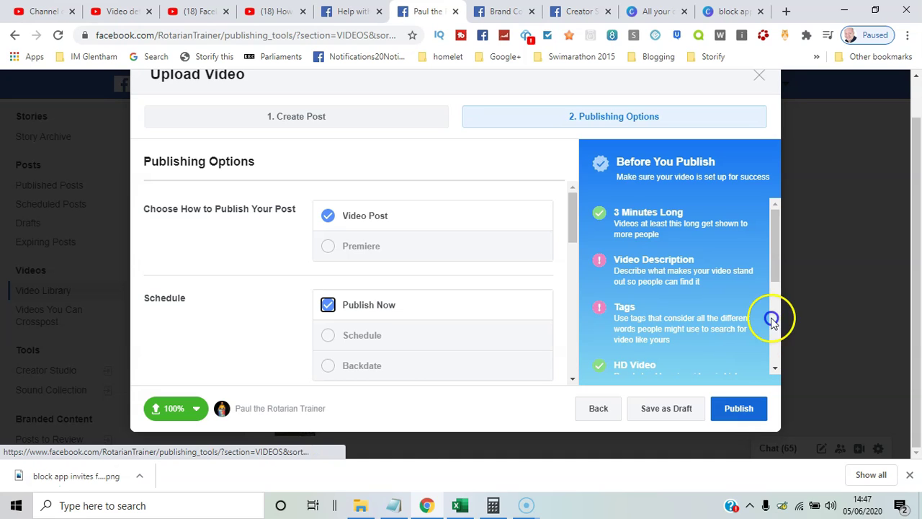
pyautogui.moveTo(778, 264); pyautogui.dragTo(767, 293)
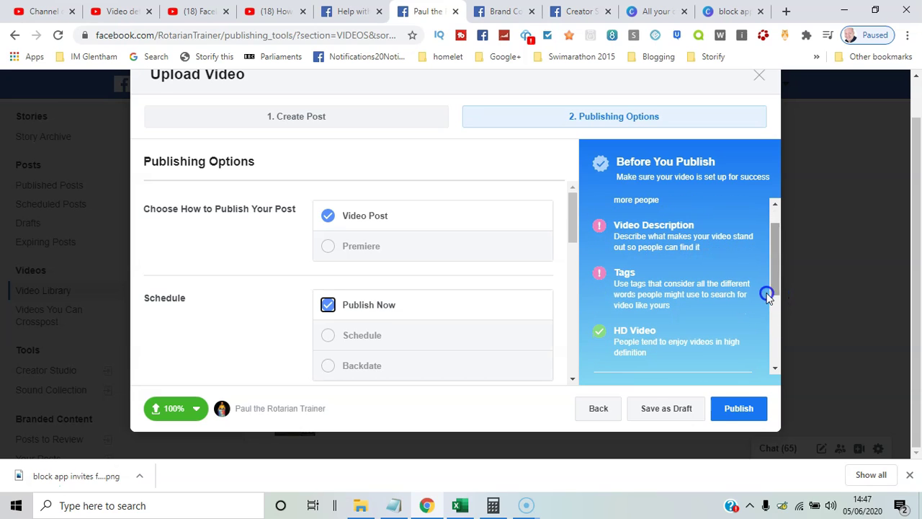
pyautogui.click(730, 410)
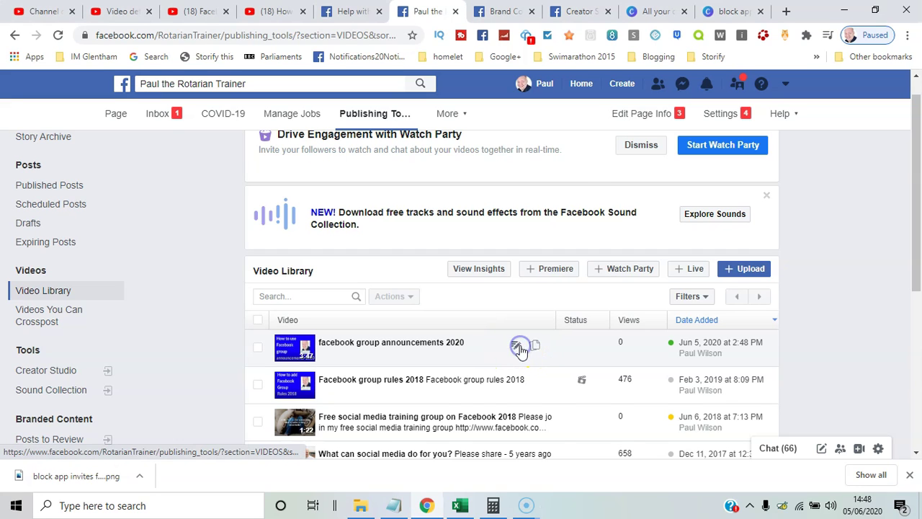
pyautogui.click(518, 347)
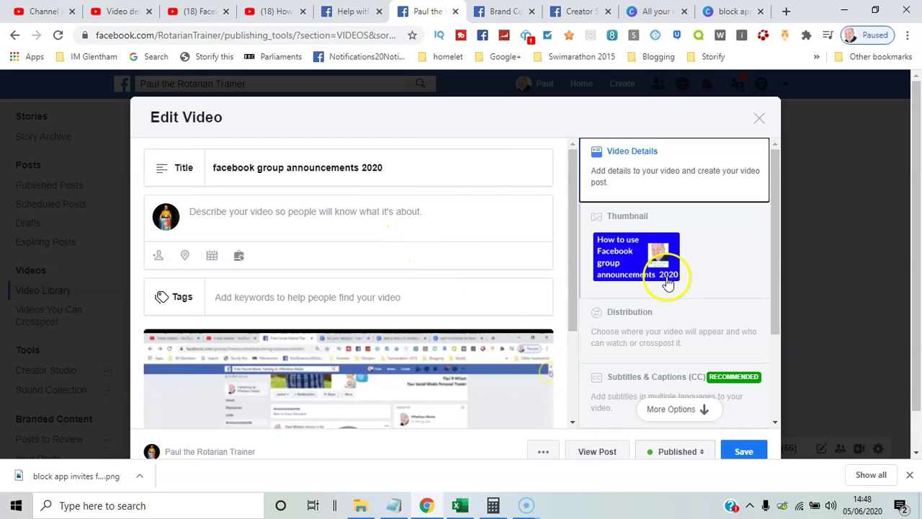
pyautogui.moveTo(774, 255); pyautogui.dragTo(786, 347)
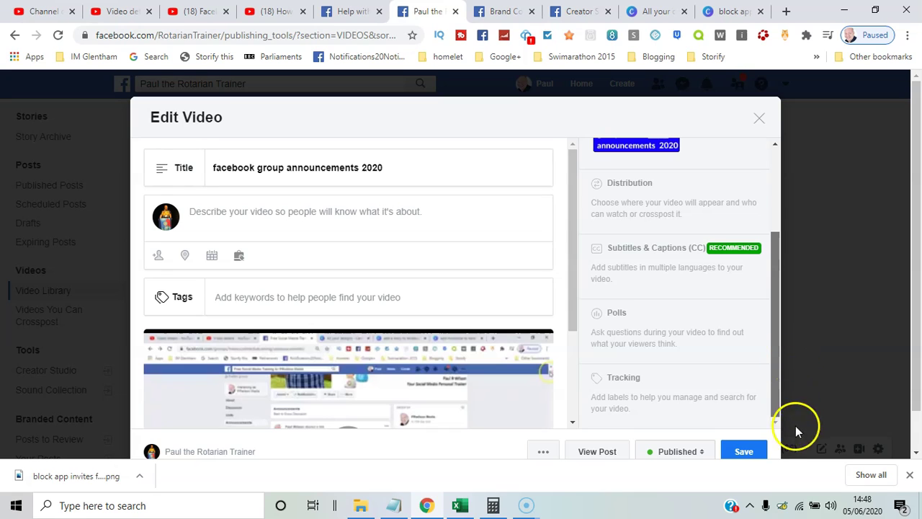
pyautogui.scroll(2, 771, 317)
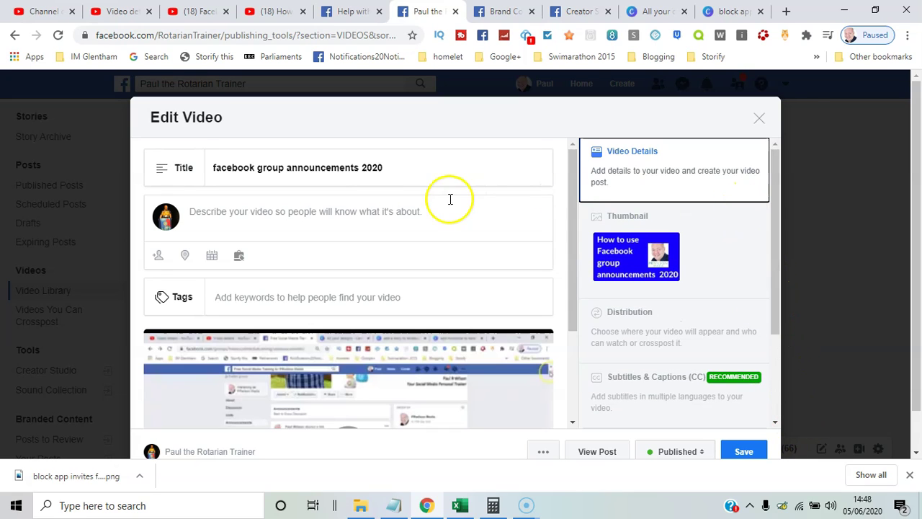
pyautogui.click(319, 213)
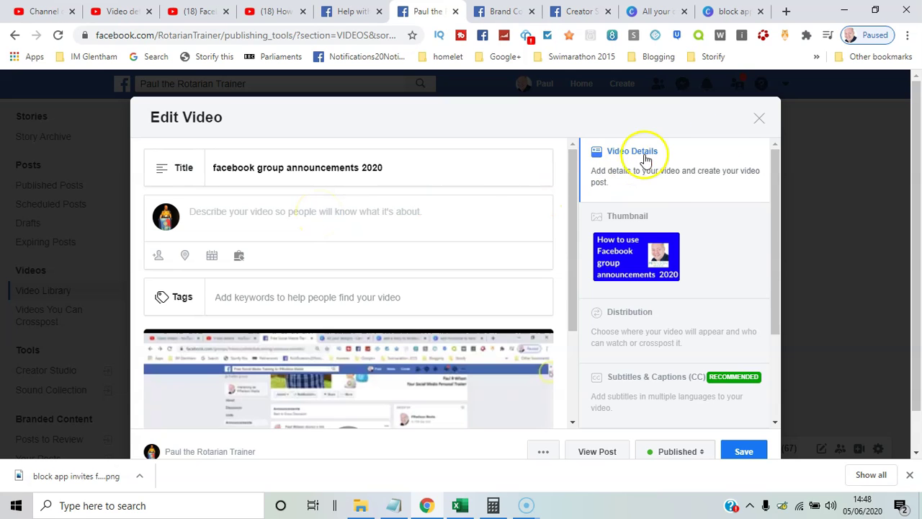
pyautogui.click(760, 118)
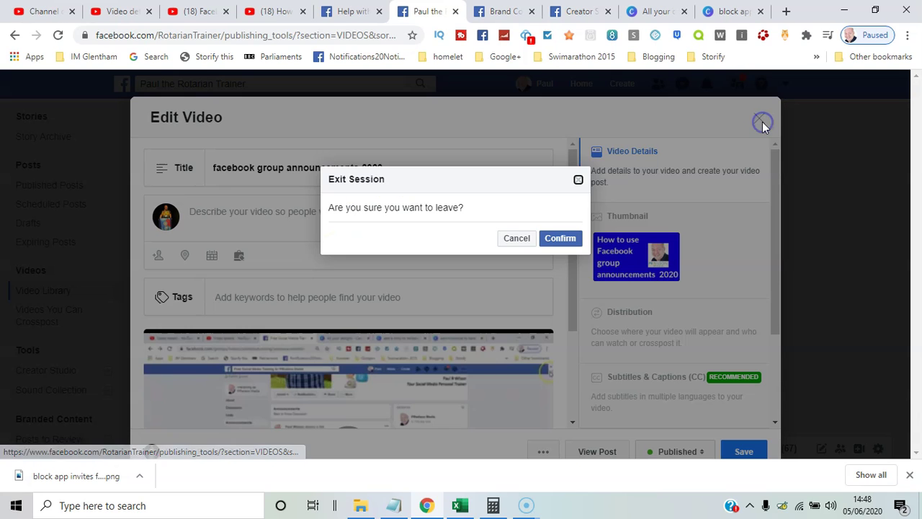
pyautogui.click(561, 238)
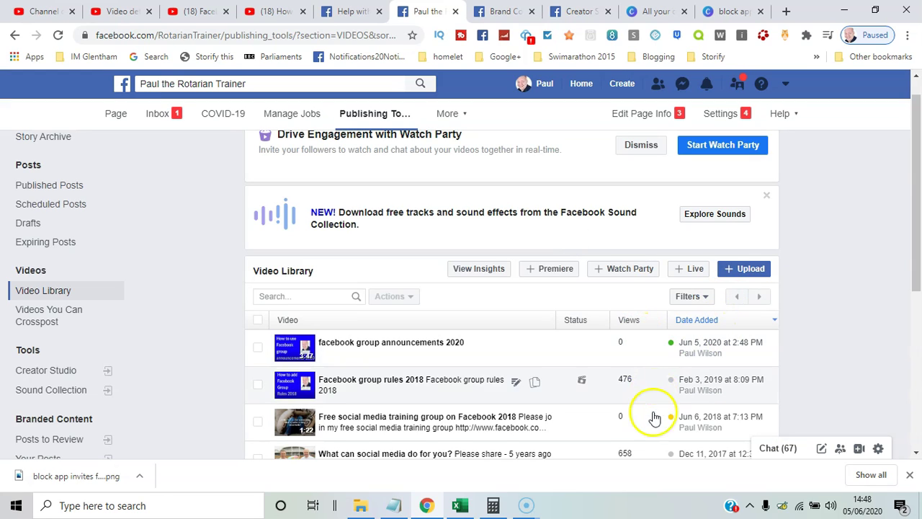
# - Open Video Details for 'Free social media training group on Facebook 2018' and create a post with it
pyautogui.click(447, 431)
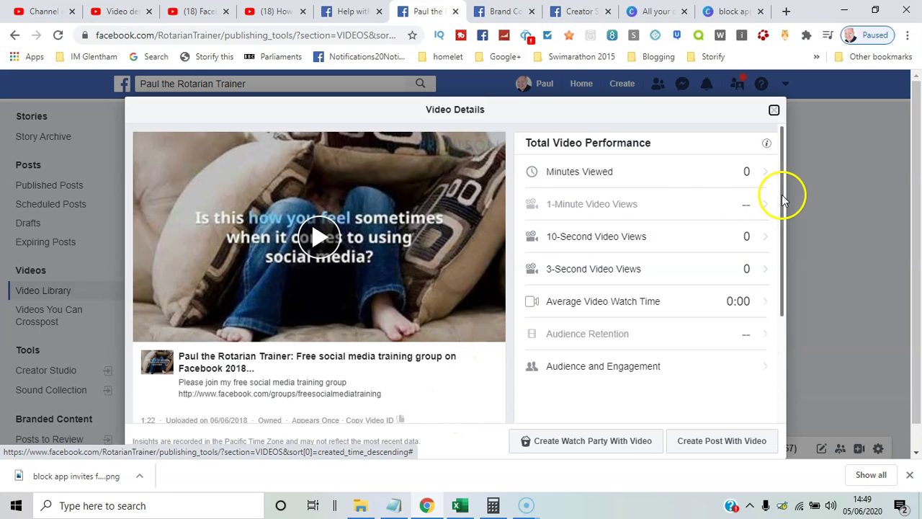
pyautogui.moveTo(783, 198); pyautogui.dragTo(792, 309)
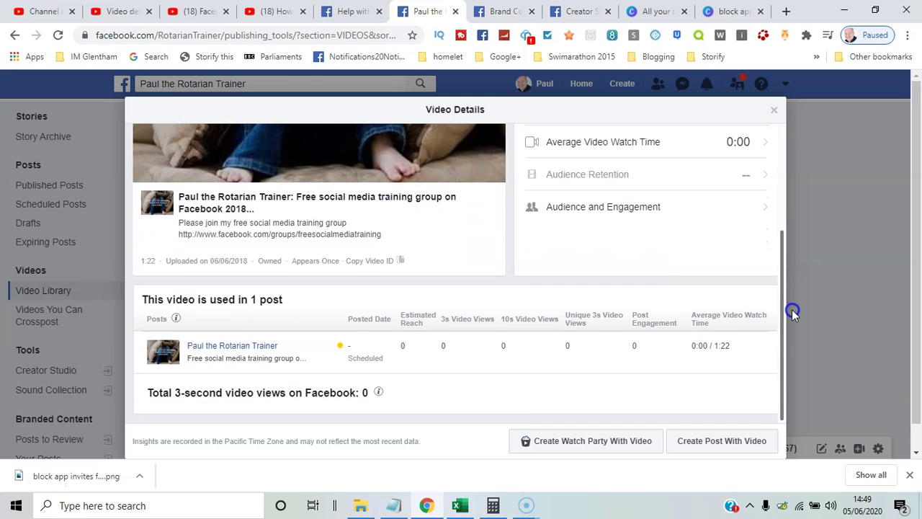
pyautogui.click(691, 441)
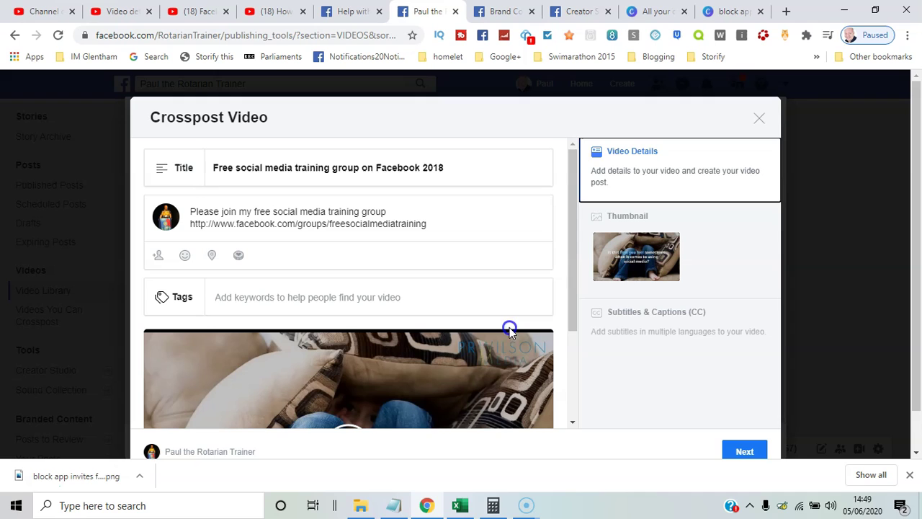
# - Go past the Crosspost Video details, keep Publish now selected, and publish the crosspost
pyautogui.click(455, 335)
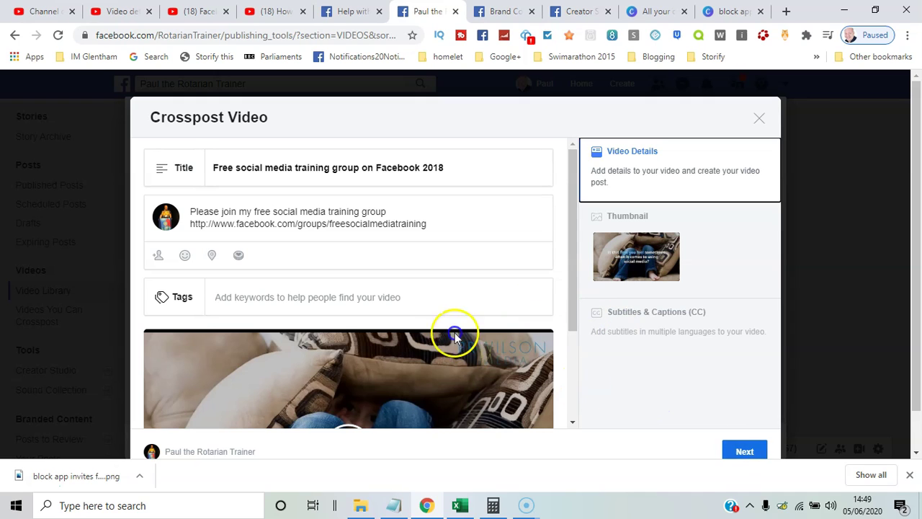
pyautogui.click(740, 451)
pyautogui.click(370, 226)
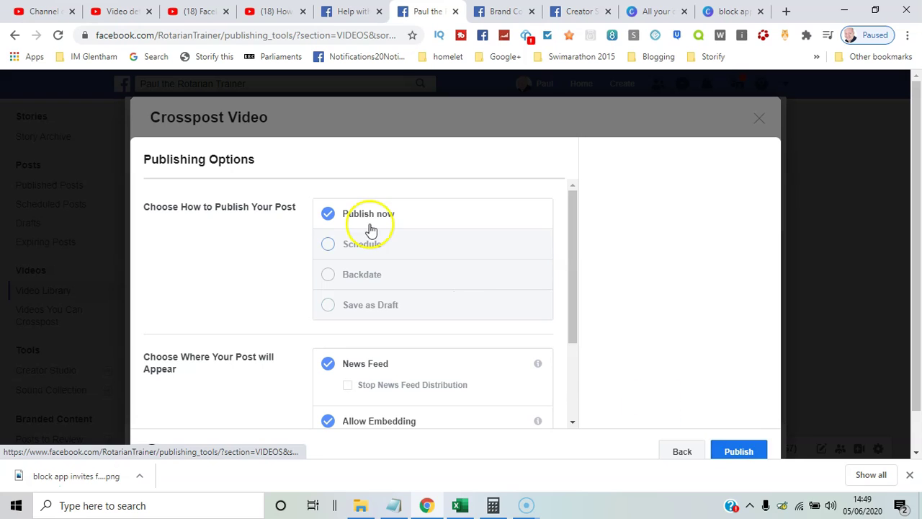
pyautogui.click(738, 454)
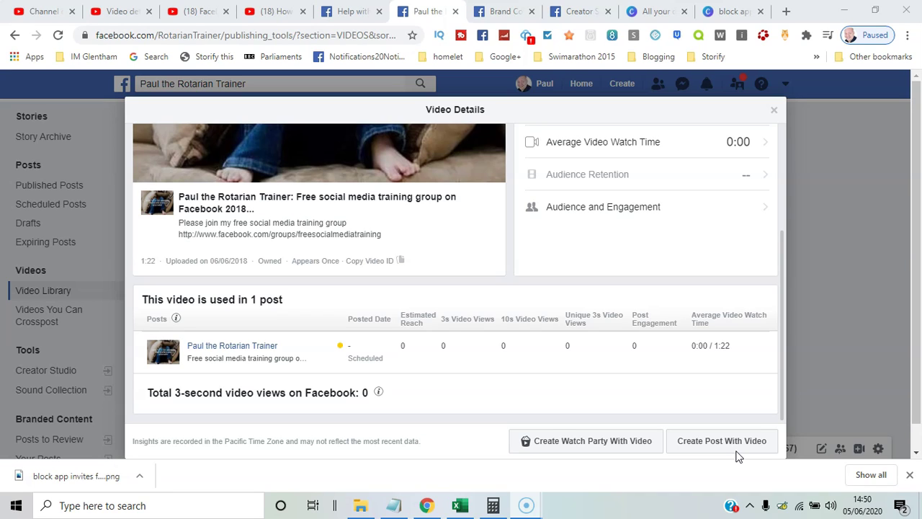
# - Close Video Details and choose Switch to New Facebook from the account dropdown
pyautogui.click(772, 110)
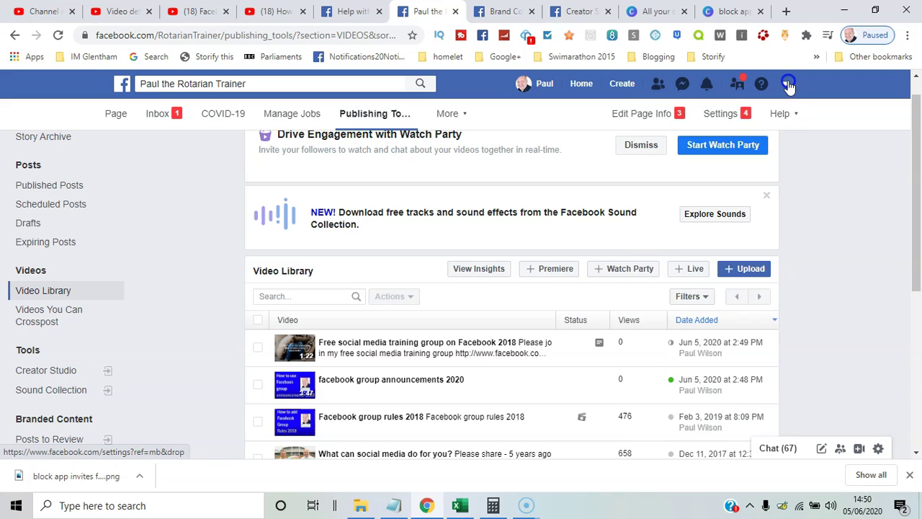
pyautogui.click(787, 84)
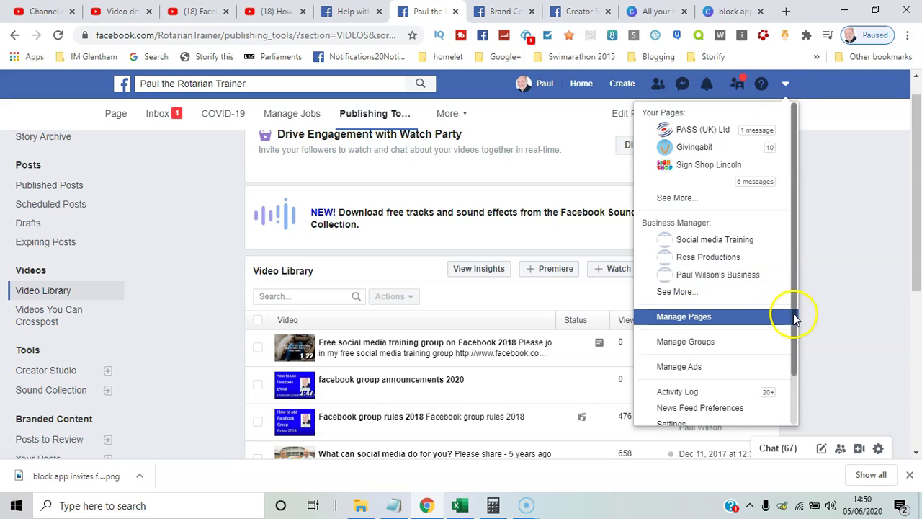
pyautogui.moveTo(792, 315); pyautogui.dragTo(796, 365)
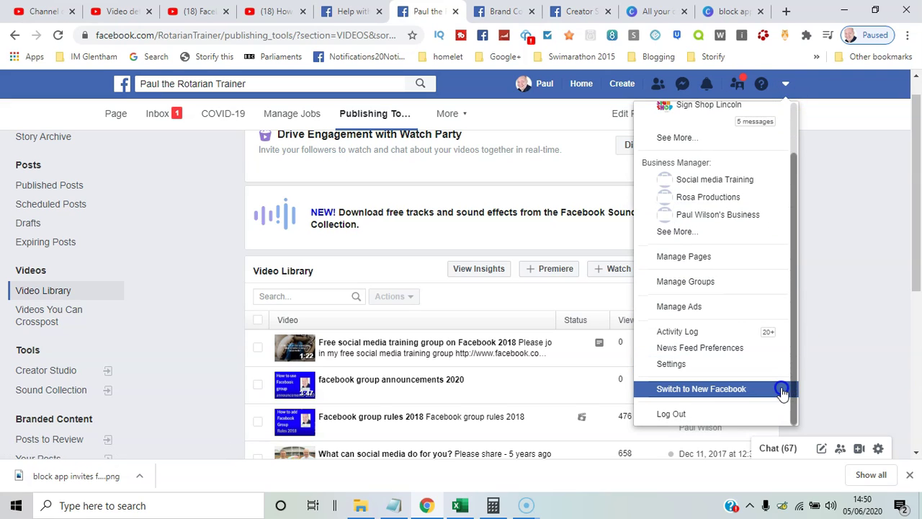
pyautogui.click(781, 390)
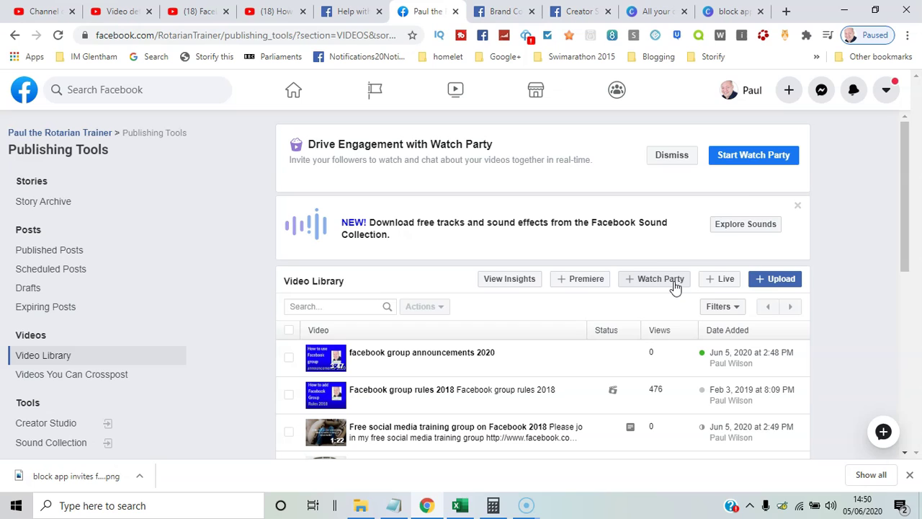
pyautogui.click(741, 167)
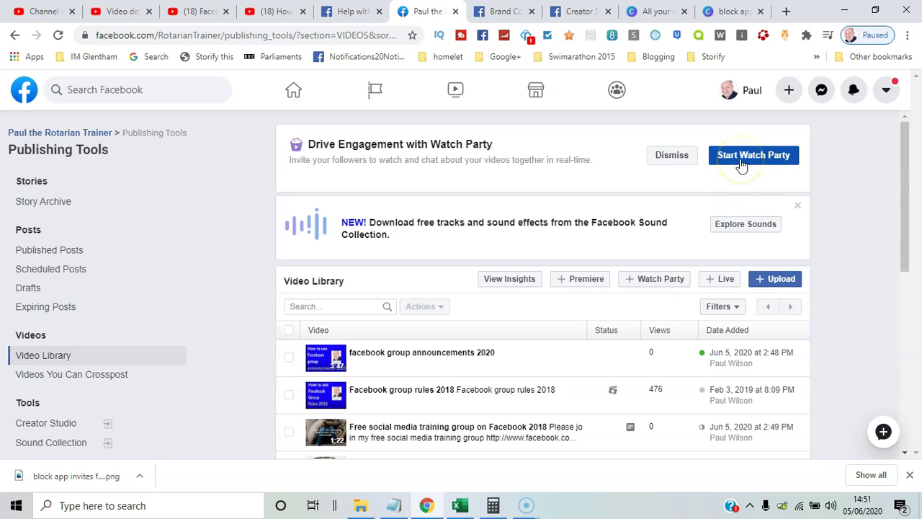
pyautogui.click(742, 167)
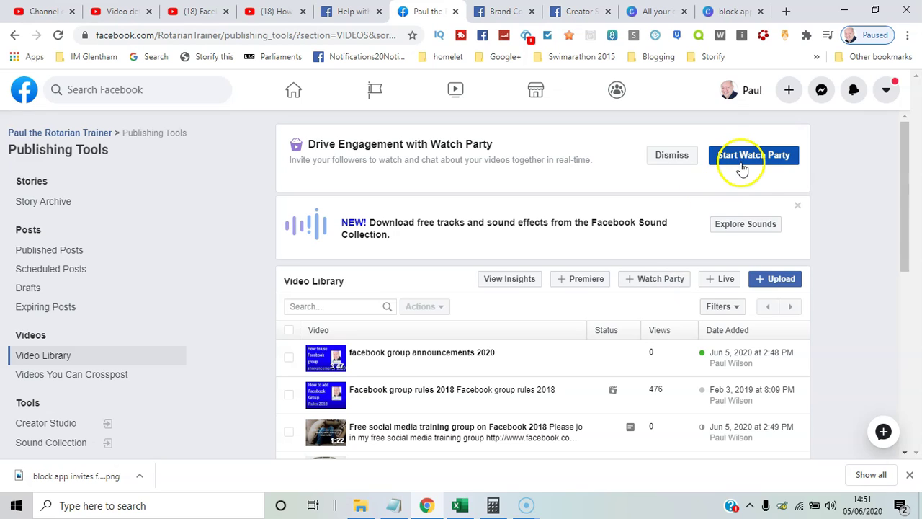
pyautogui.click(655, 155)
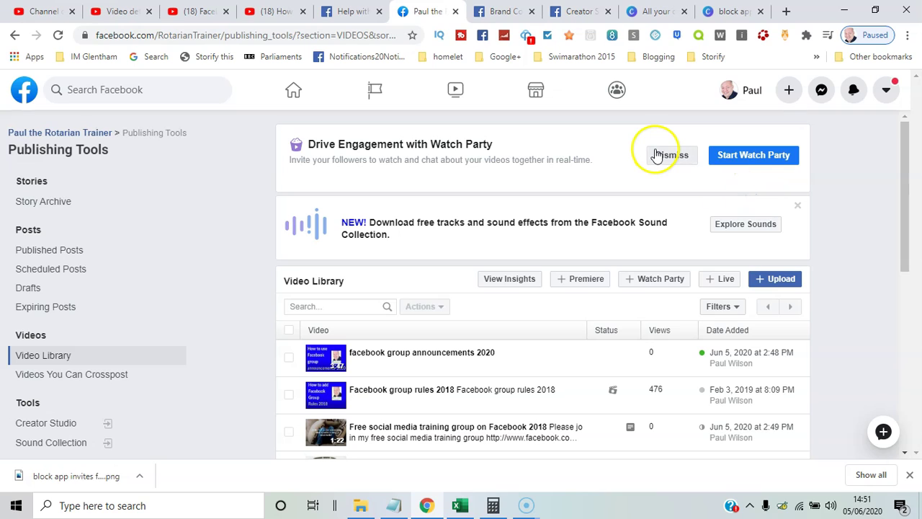